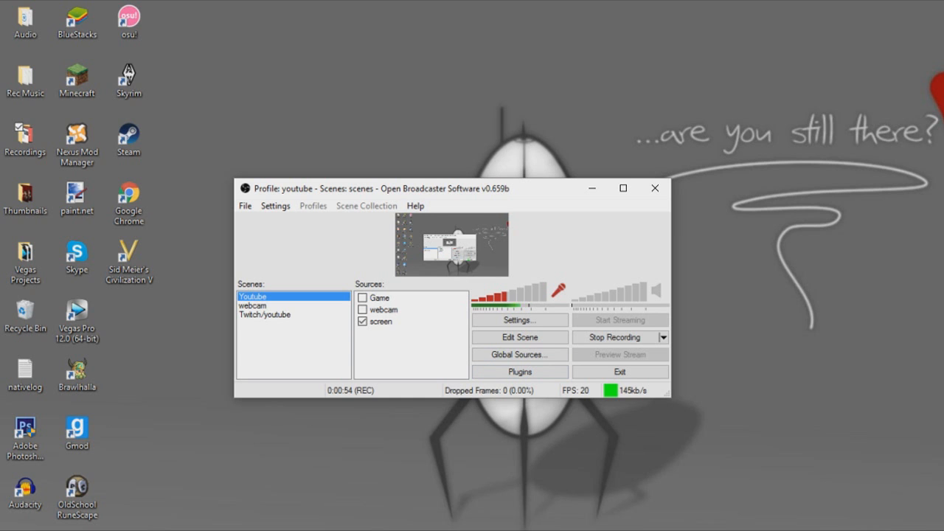
- Bring up the naming dialog for adding a new scene, and dismiss it without adding one
left_click_drag(381, 188, 474, 188)
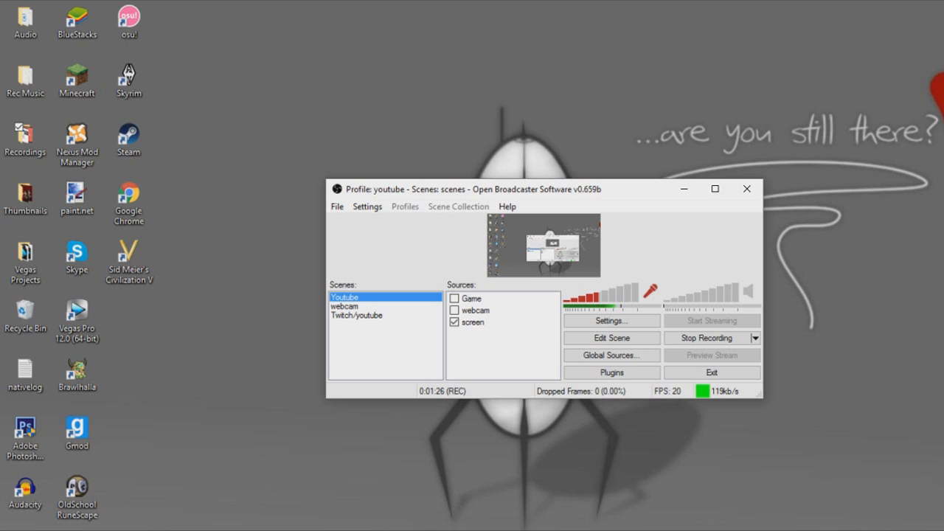
right_click(367, 330)
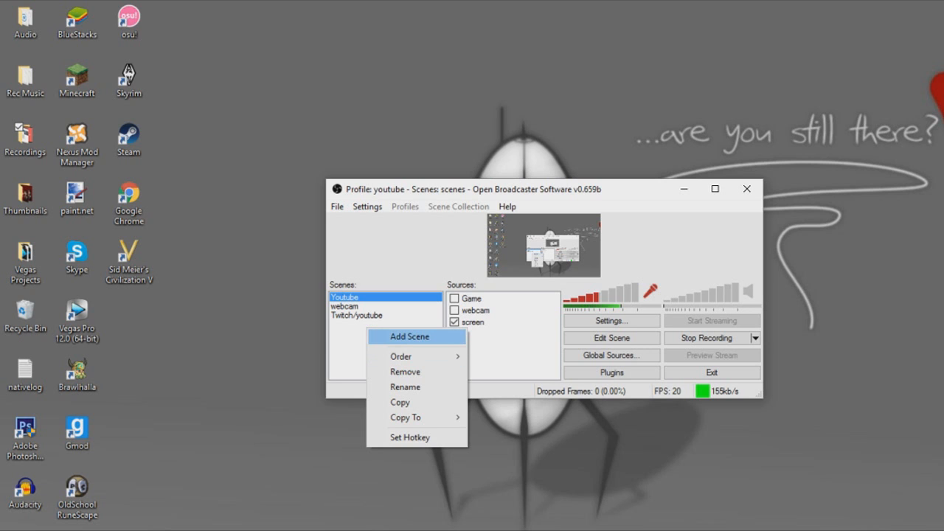
left_click(410, 336)
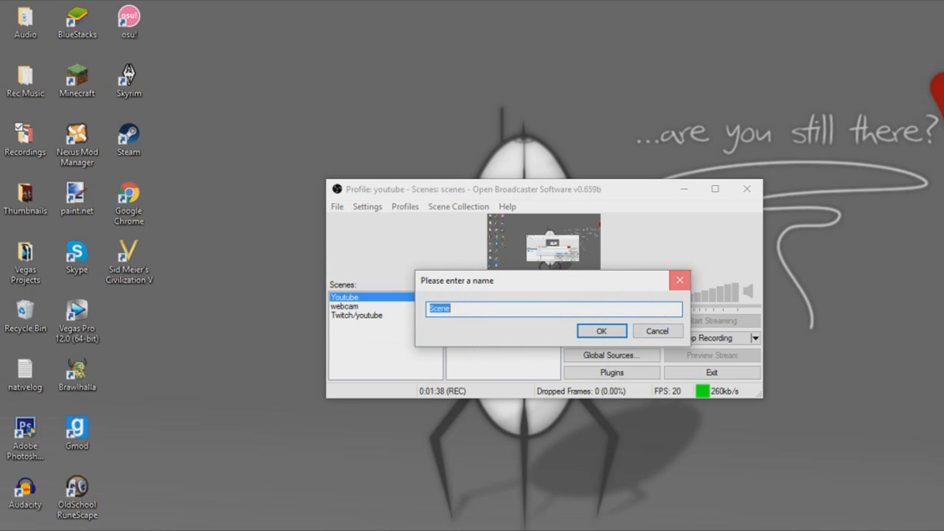
left_click(680, 280)
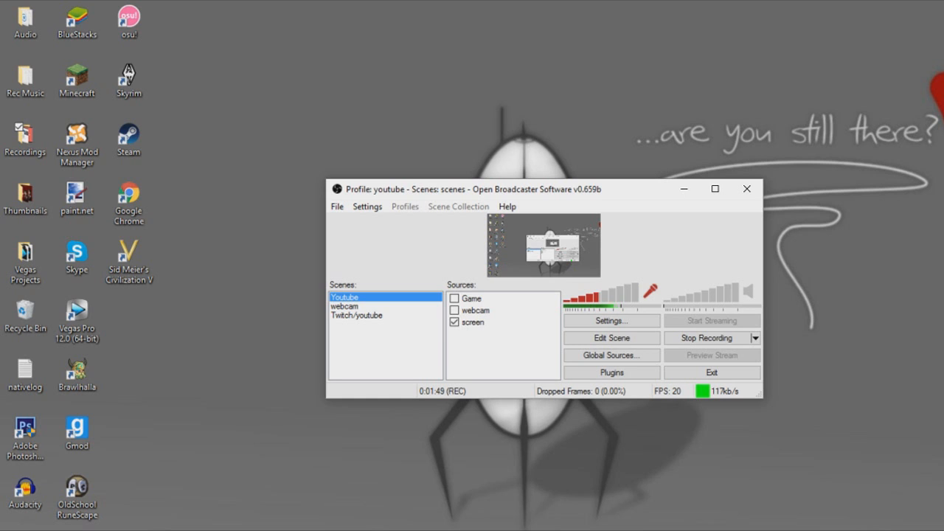
- Review the source types that can be added and the options for the screen source, leaving the screen source selected
right_click(488, 347)
mouse_move(518, 354)
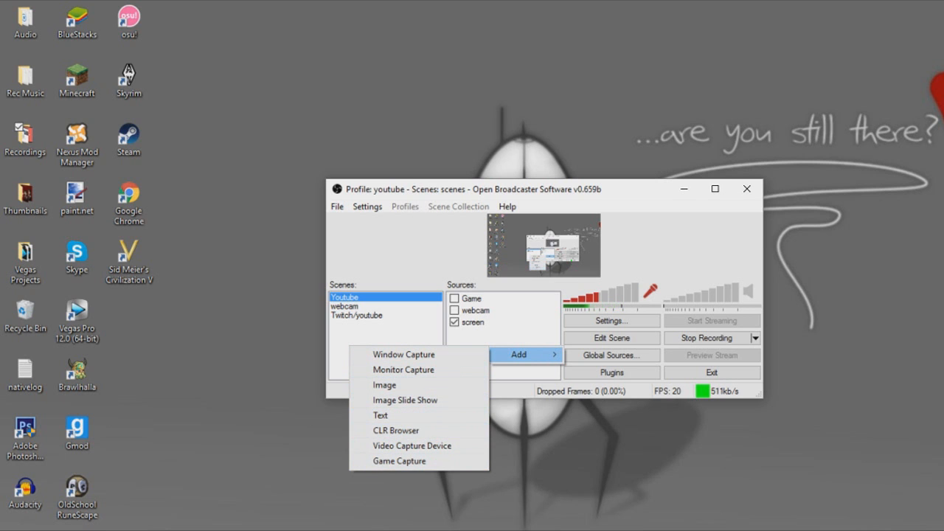
key("Escape")
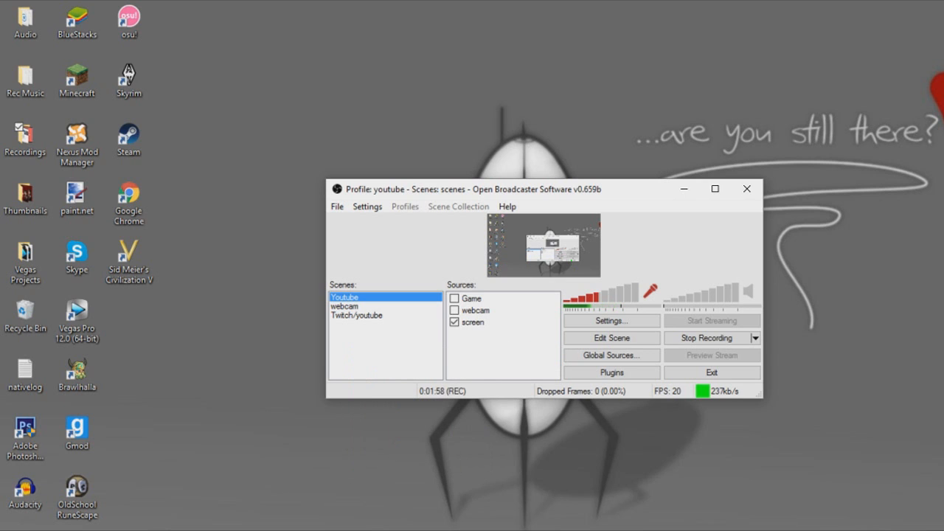
right_click(479, 324)
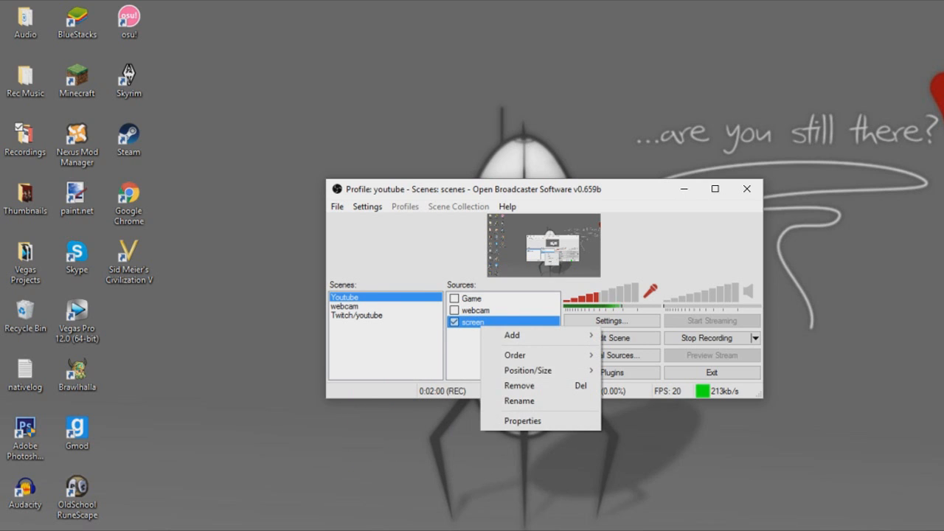
left_click(465, 351)
left_click(479, 322)
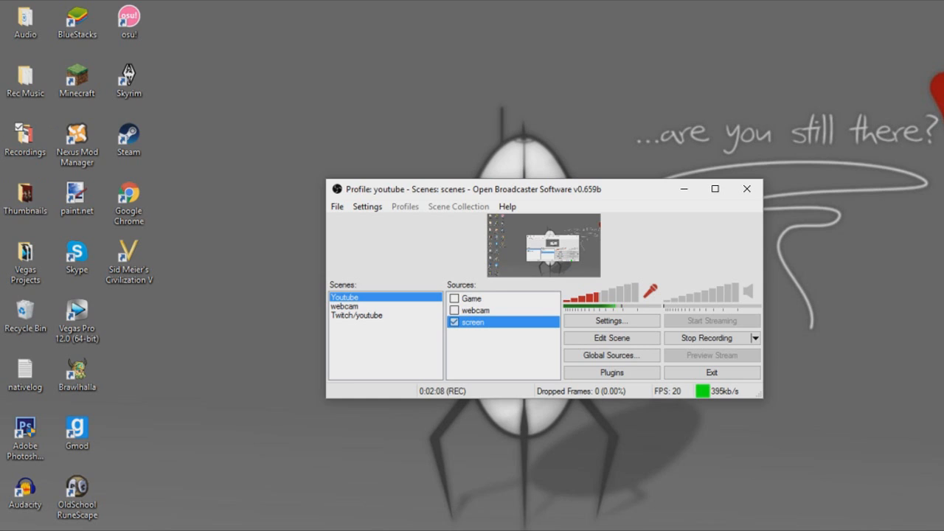
left_click(503, 298)
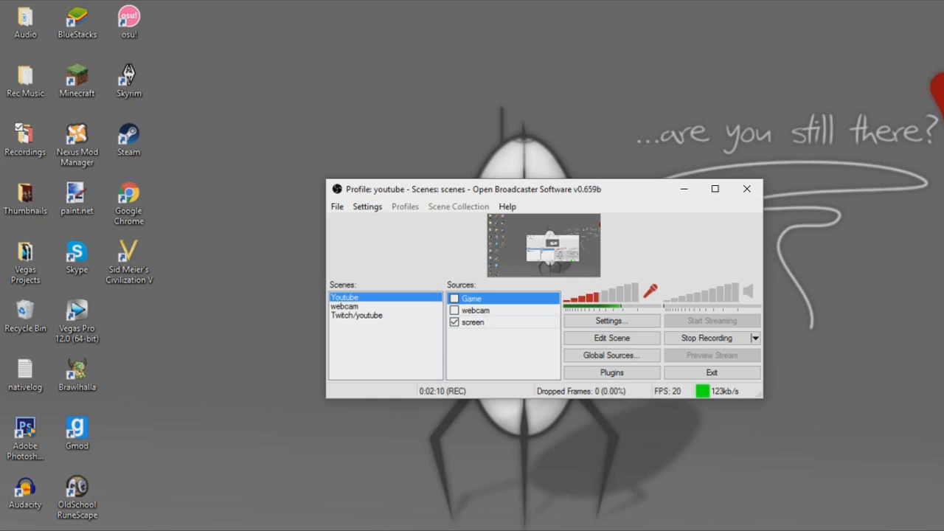
left_click(503, 309)
left_click(503, 322)
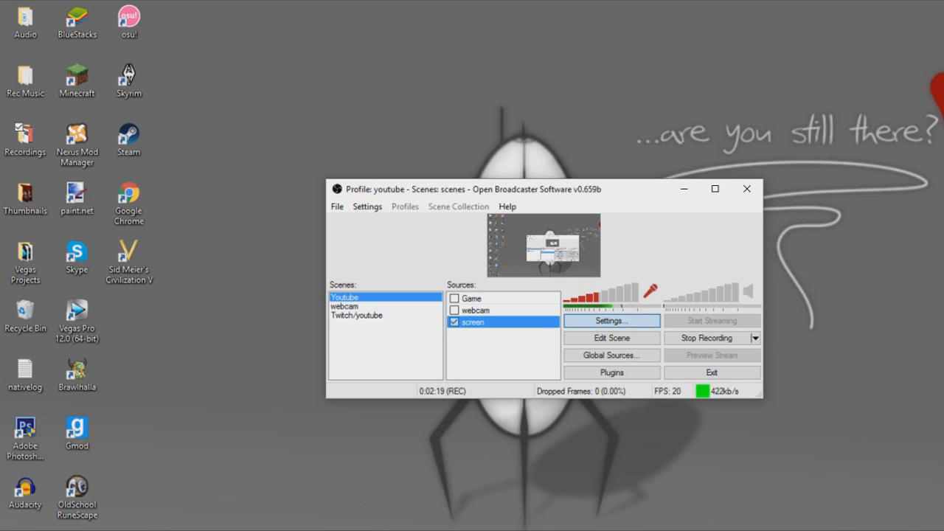
- Open the settings and review the interface language choices and the video and audio encoding options
left_click(611, 321)
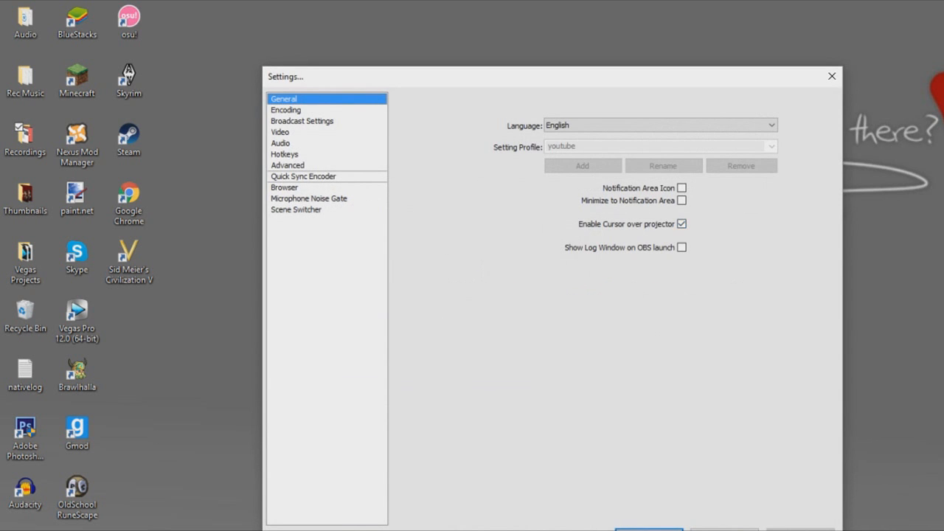
mouse_move(549, 83)
left_mouse_down()
mouse_move(596, 253)
mouse_move(576, 280)
mouse_move(548, 76)
left_mouse_up()
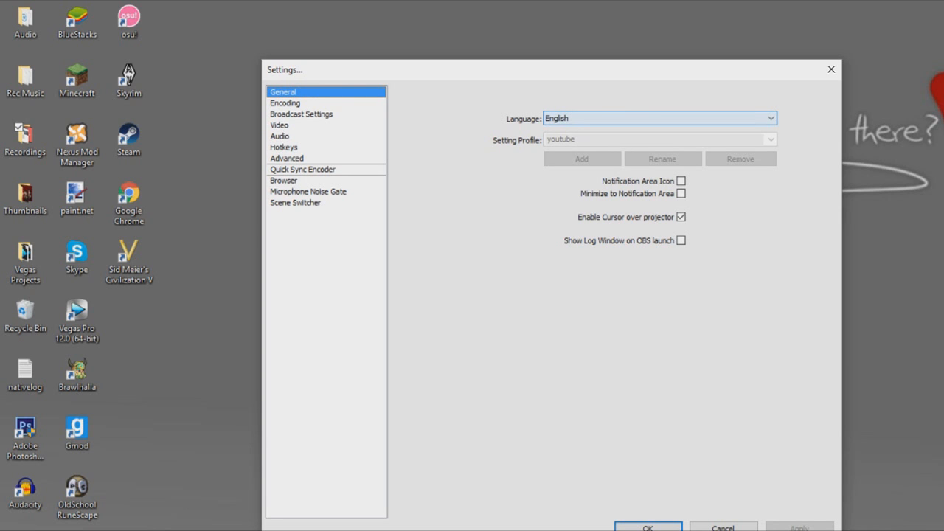
left_click(656, 118)
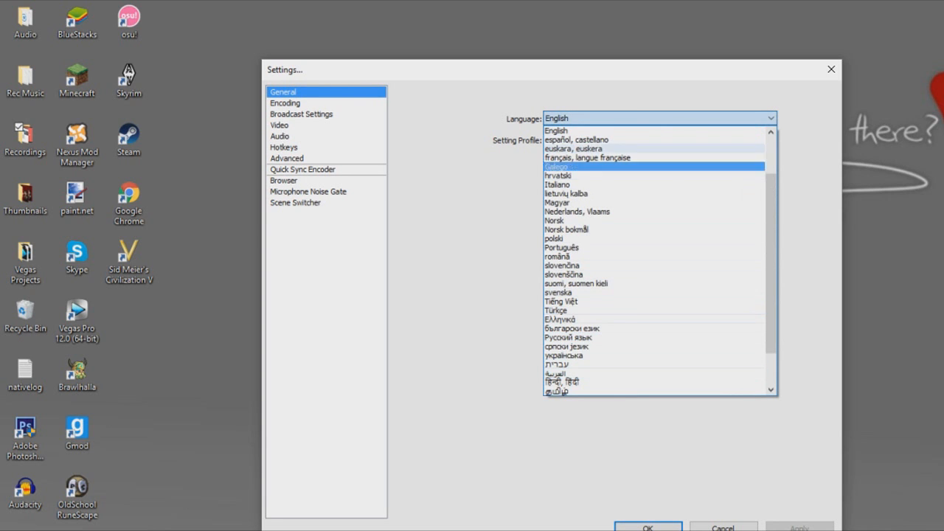
key("Escape")
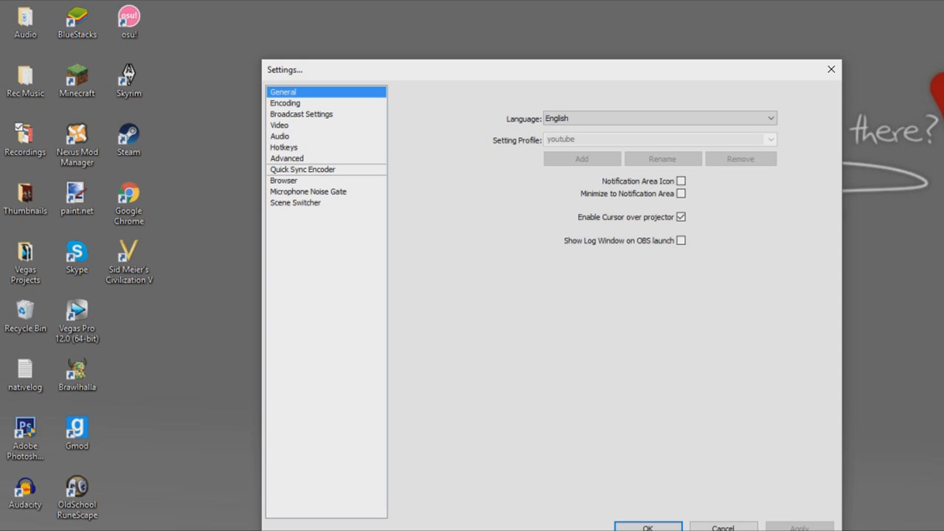
left_click(285, 103)
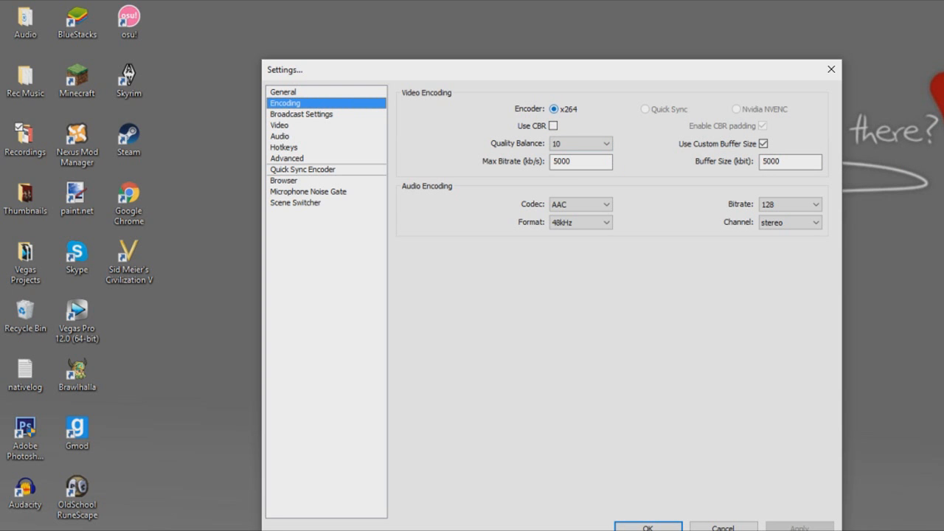
left_click_drag(561, 74, 586, 48)
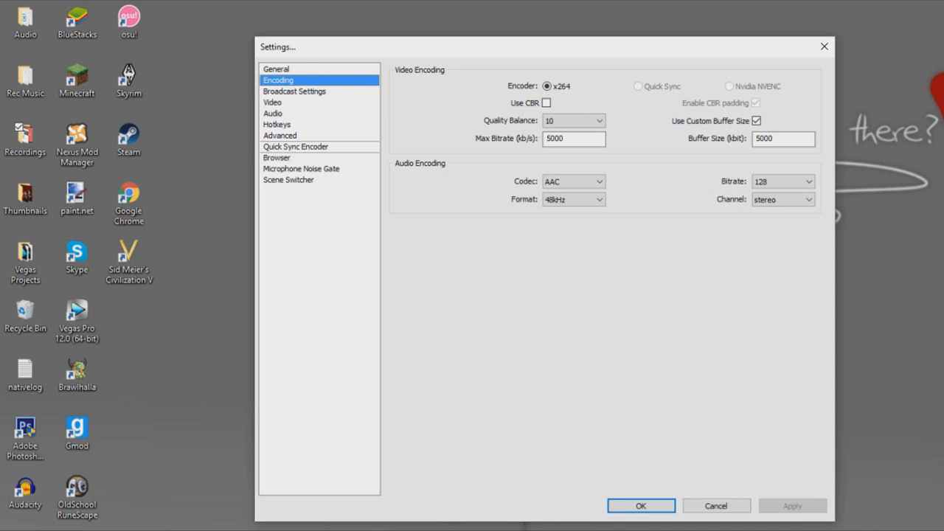
- Review the broadcast mode choices and the save location for the recording file, leaving both as they are
left_click(294, 91)
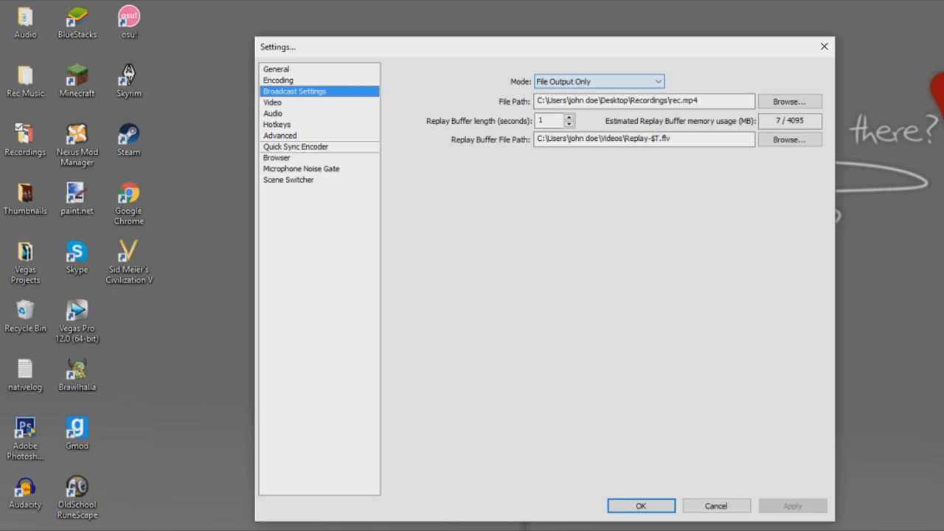
left_click(599, 82)
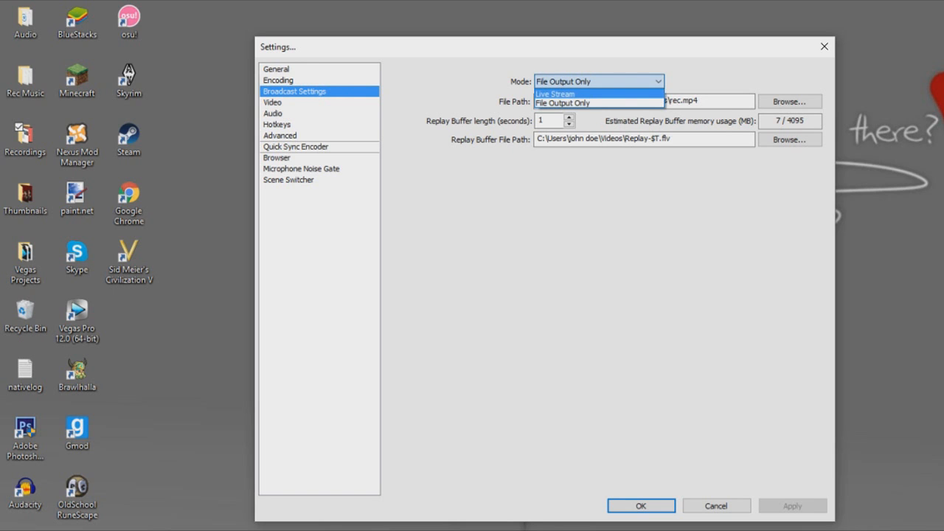
key("Escape")
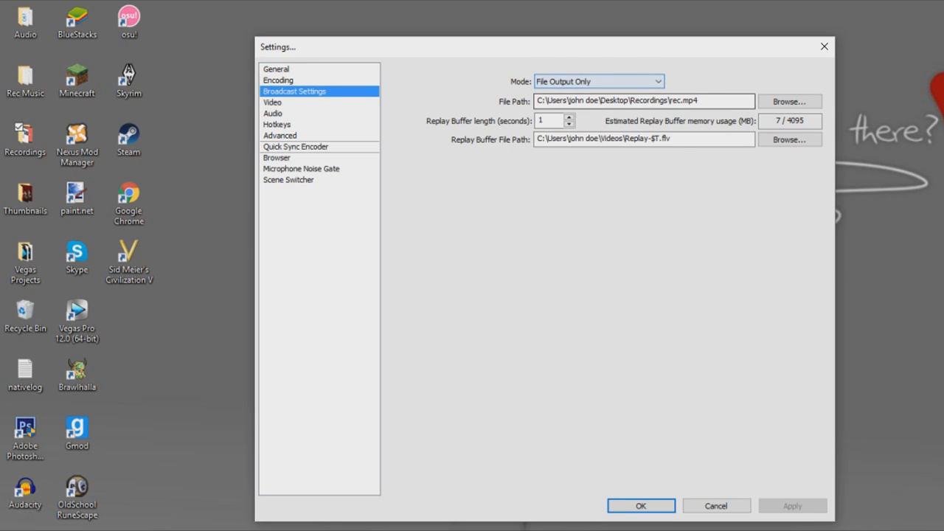
mouse_move(642, 101)
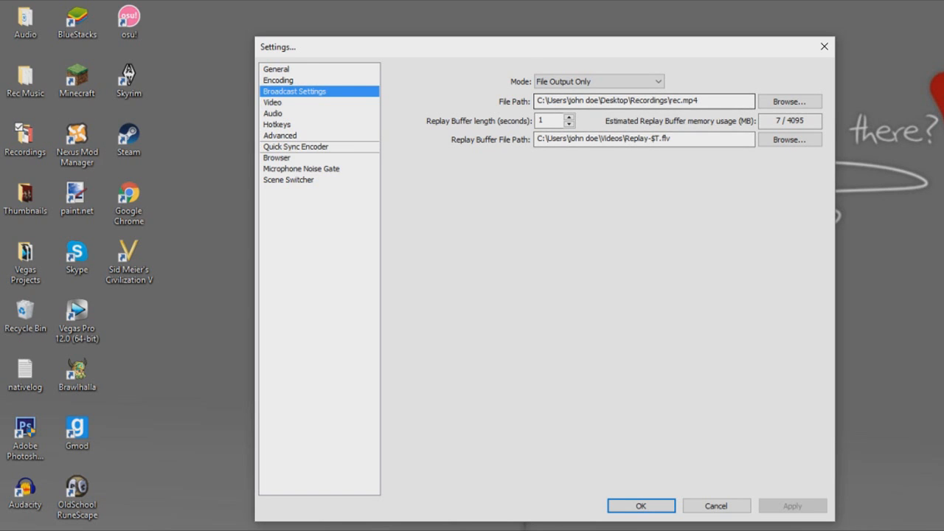
left_click(26, 137)
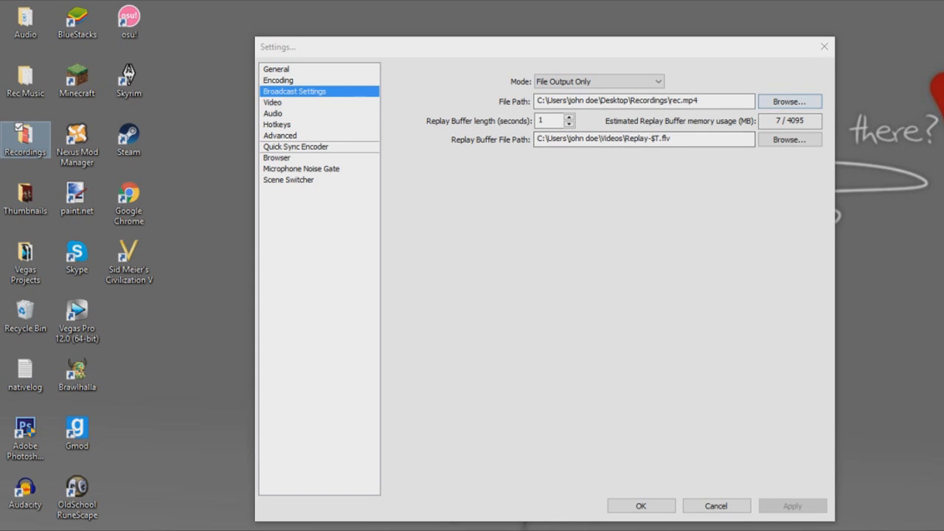
left_click(789, 101)
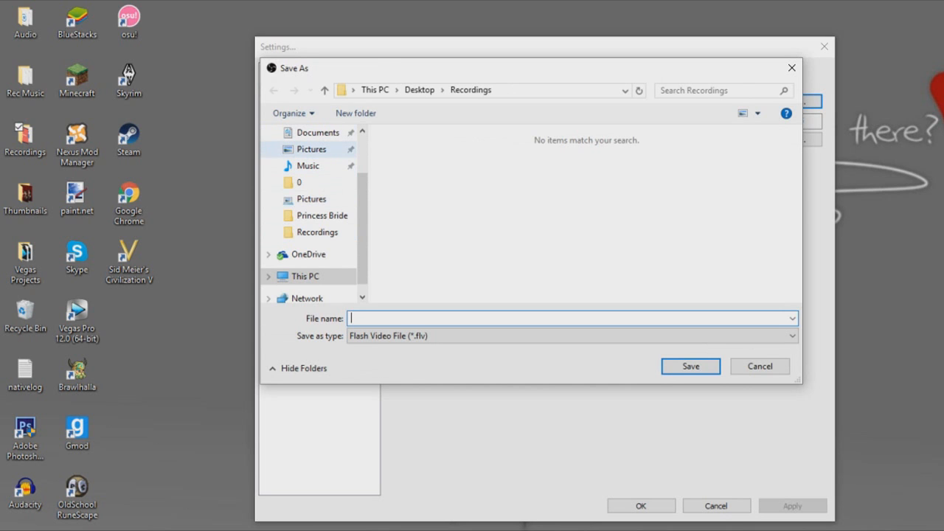
left_click(791, 67)
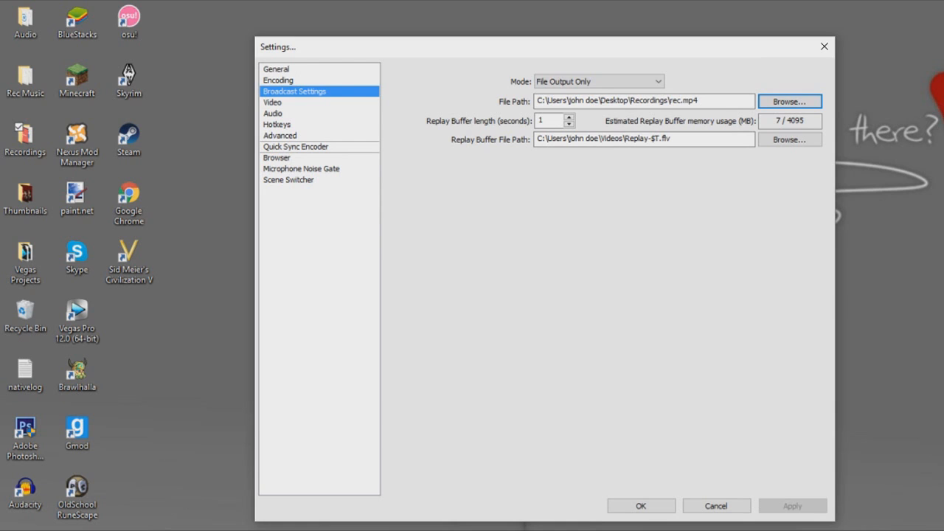
- Review the video settings and the available resolution downscale choices without picking a different one
left_click(319, 102)
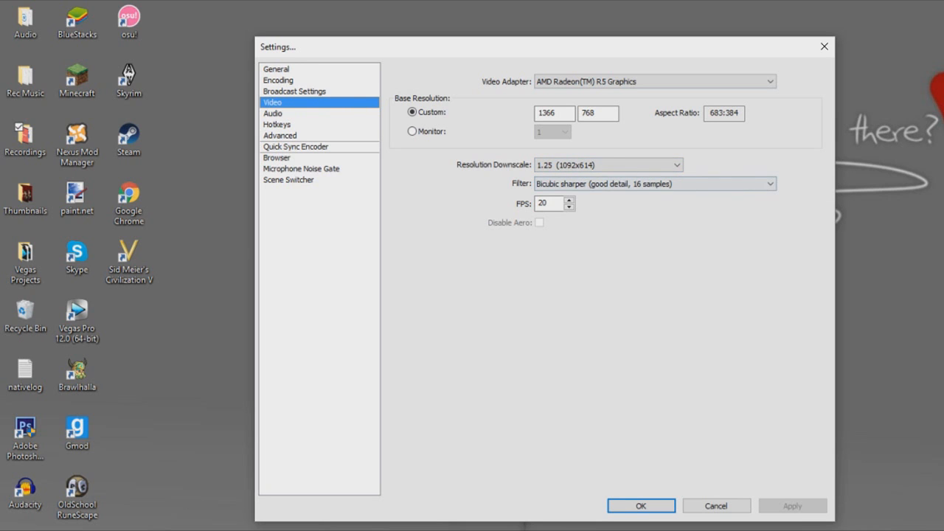
left_click(605, 165)
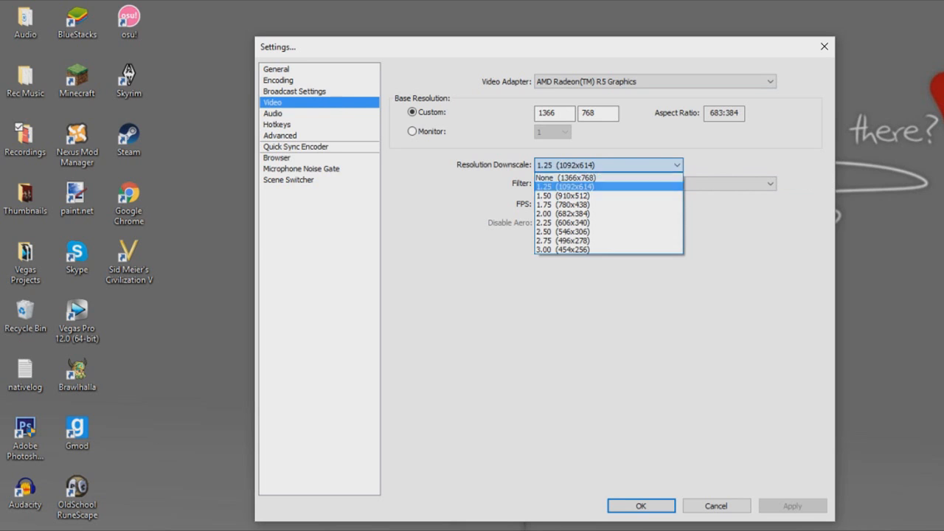
left_click(605, 164)
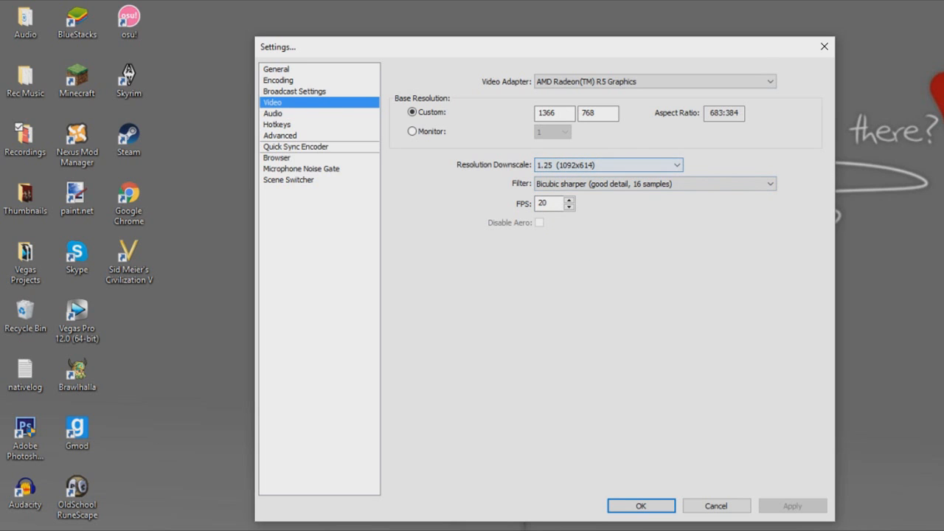
left_click(604, 165)
left_click(604, 164)
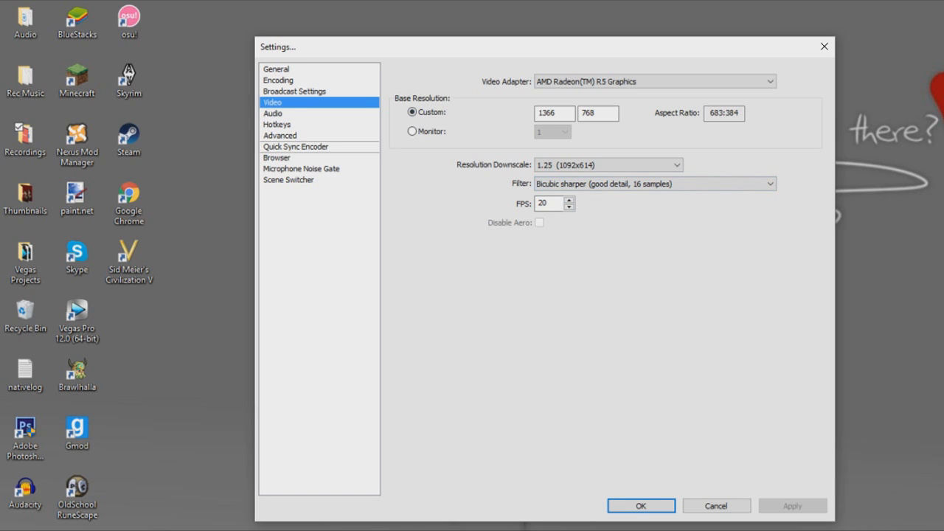
- Review the available desktop audio devices and microphone devices in the audio settings
left_click(273, 113)
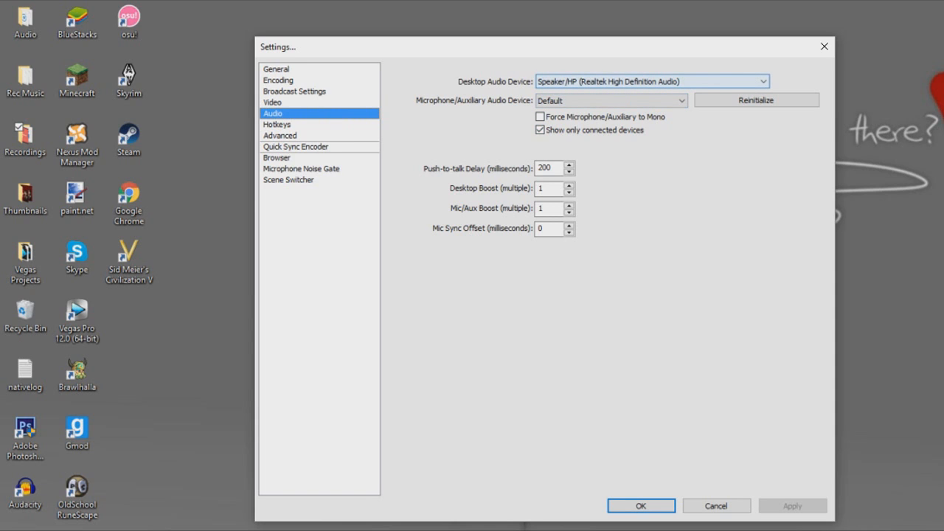
left_click(650, 81)
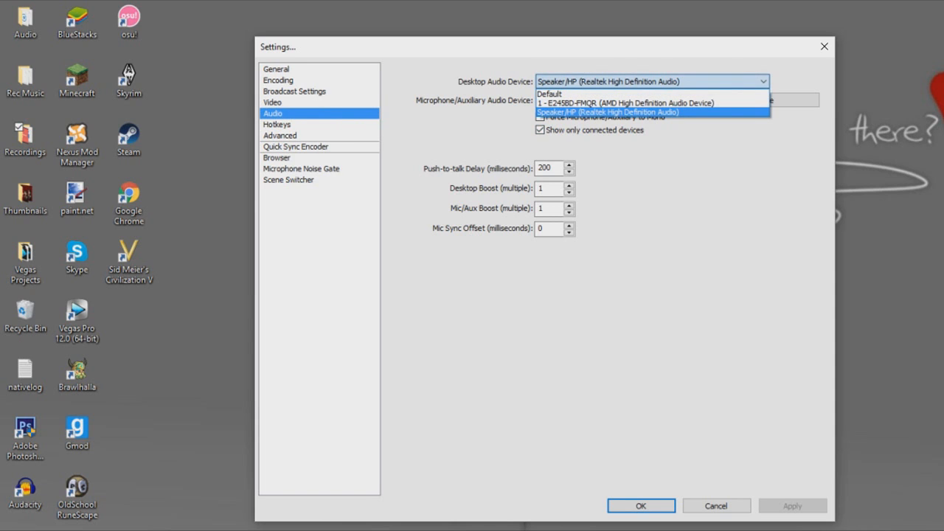
left_click(650, 81)
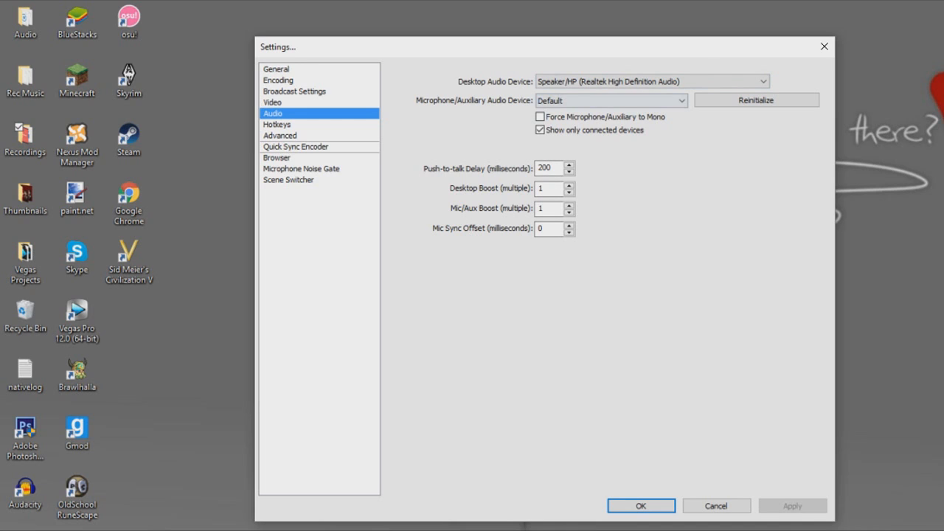
left_click(611, 100)
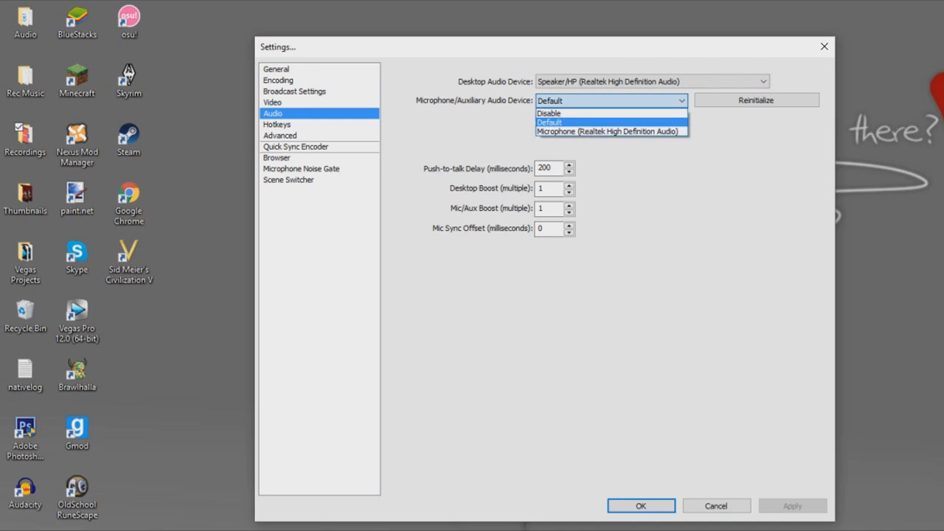
left_click(610, 100)
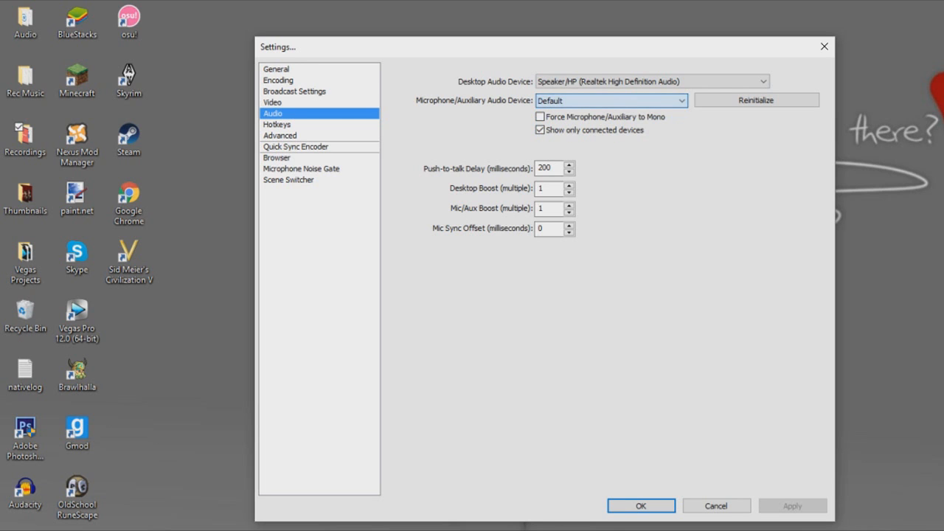
- Review the hotkey assignments and the x264 CPU preset choices in the advanced settings without picking a different preset
left_click(278, 124)
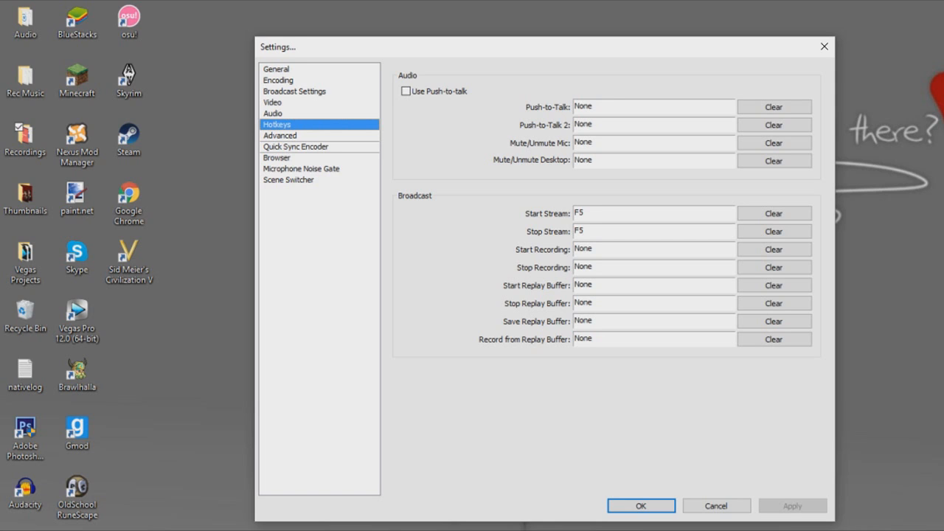
left_click(281, 135)
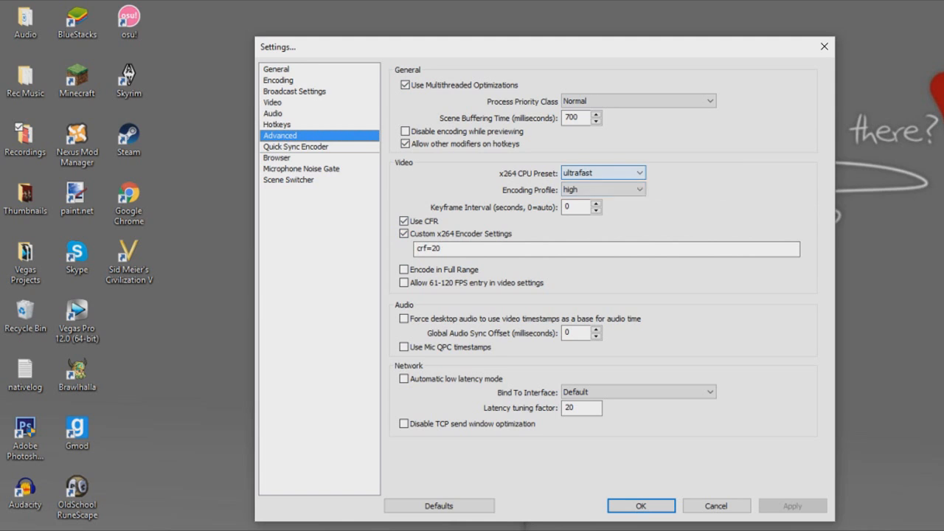
left_click(602, 173)
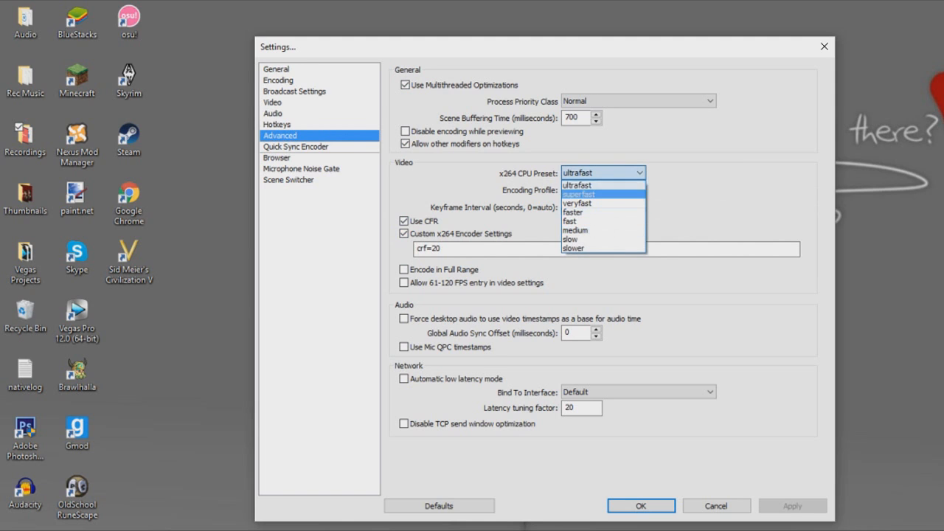
key("Escape")
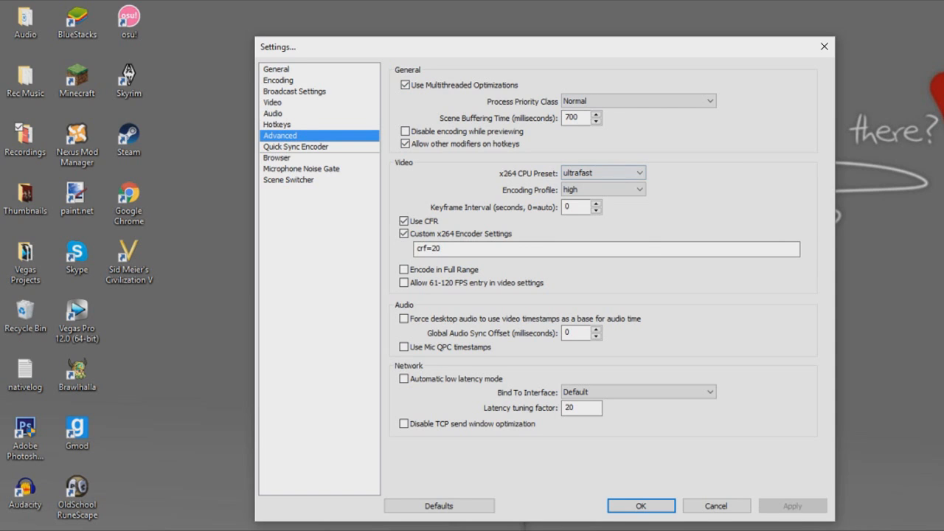
key("alt+Down")
key("Escape")
- Go through the remaining advanced settings, move the settings window aside and close it
key("Tab")
key("Tab")
key("Tab")
key("Tab")
left_click_drag(457, 47, 619, 78)
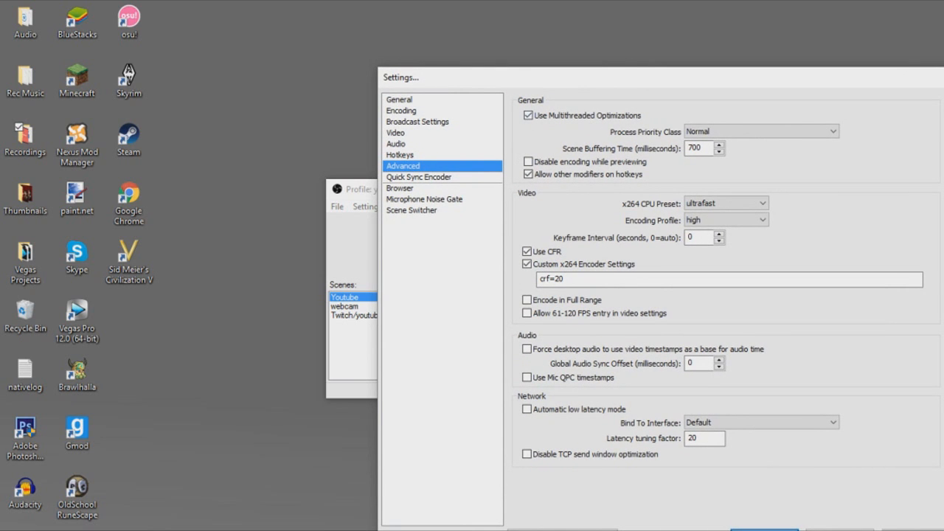
key("Return")
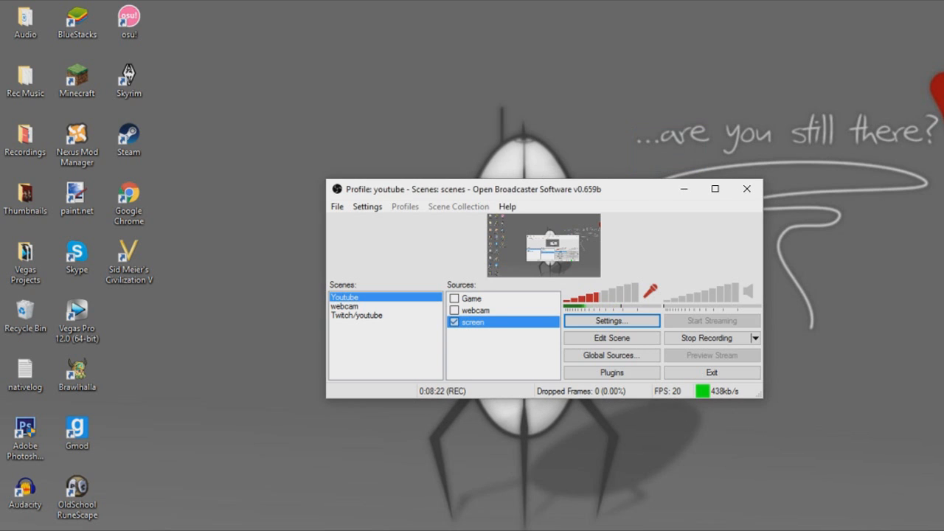
- Review the monitor capture properties of the screen source in the Youtube scene and close them without changes
left_click_drag(550, 193, 591, 166)
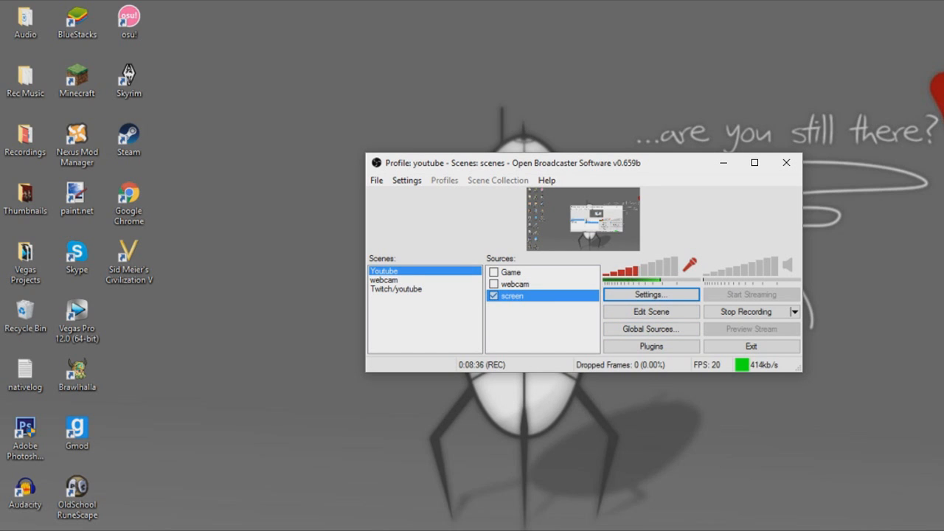
right_click(519, 296)
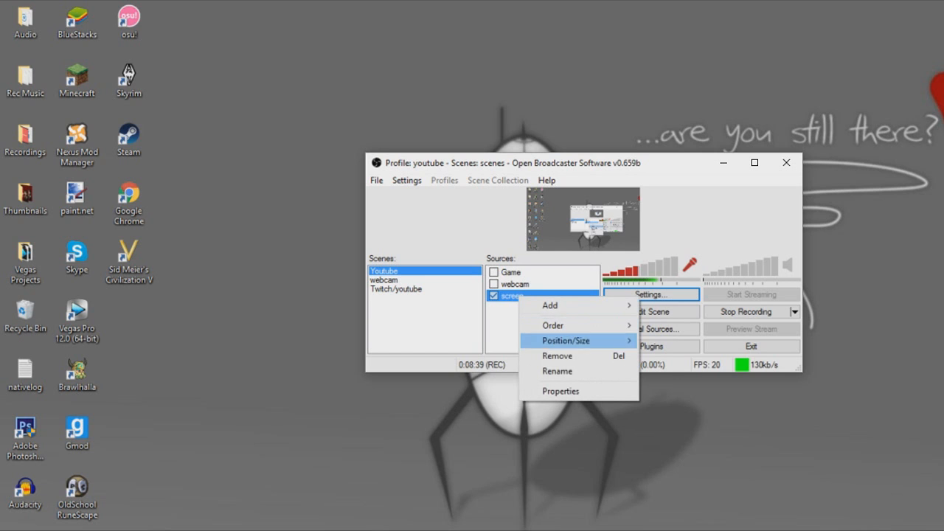
left_click(506, 332)
left_click(520, 296)
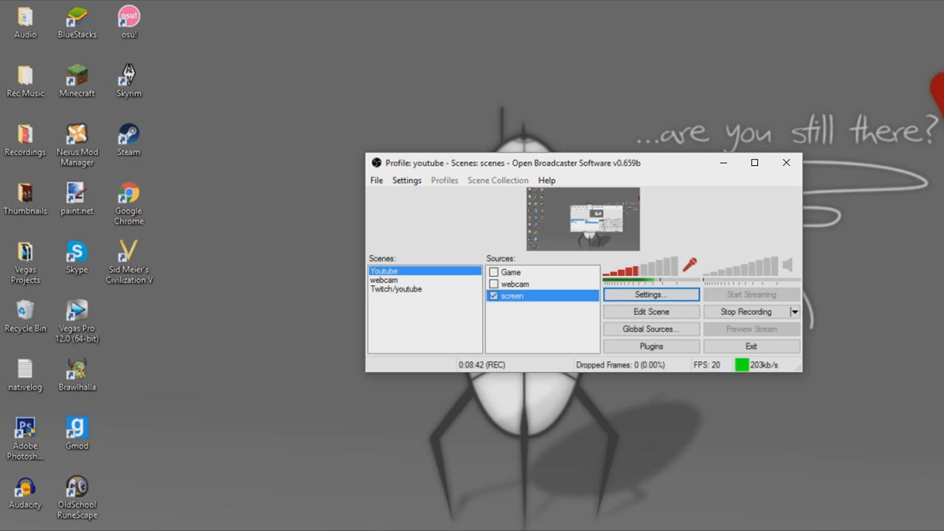
right_click(490, 294)
right_click(512, 297)
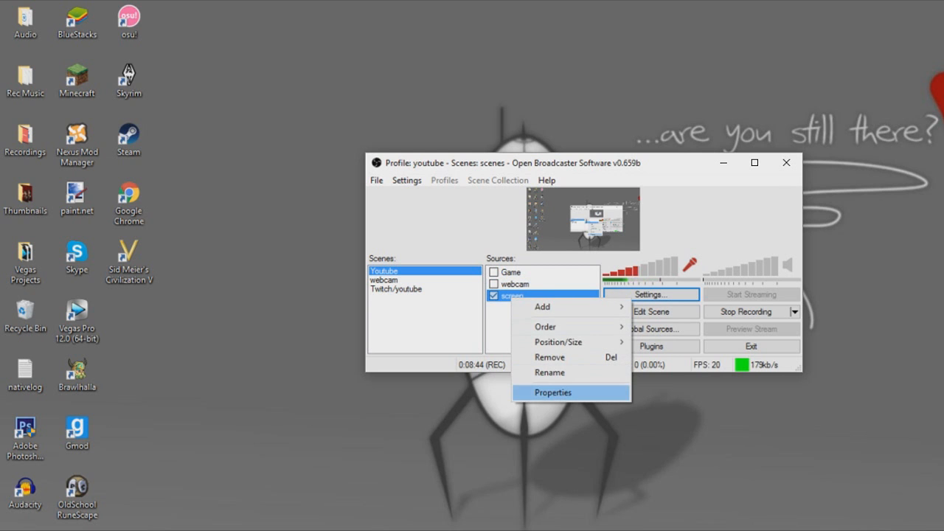
left_click(553, 393)
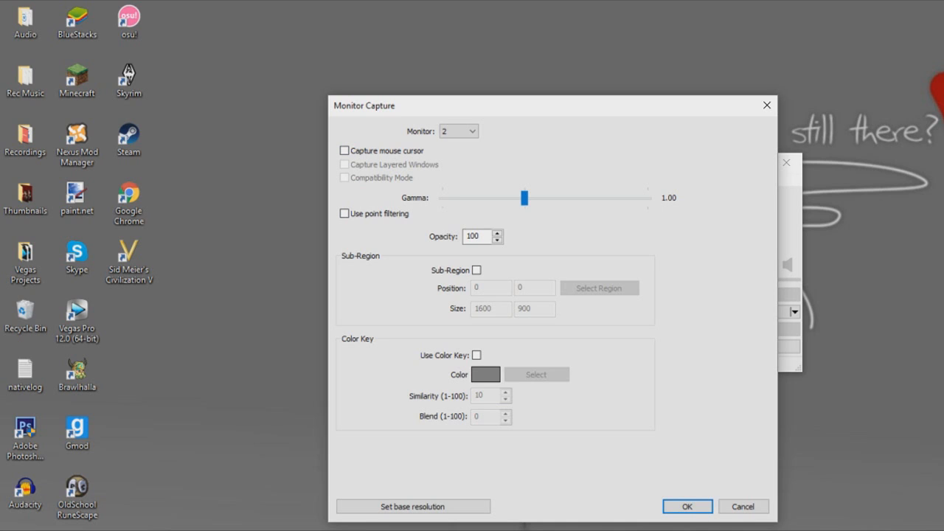
left_click(687, 507)
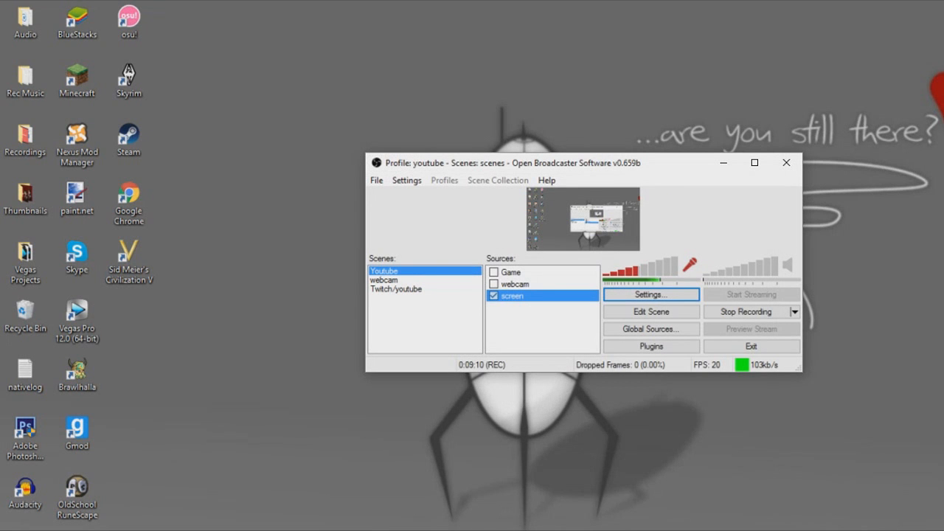
- Open the Game source's properties and review the running applications available for game capture
right_click(511, 273)
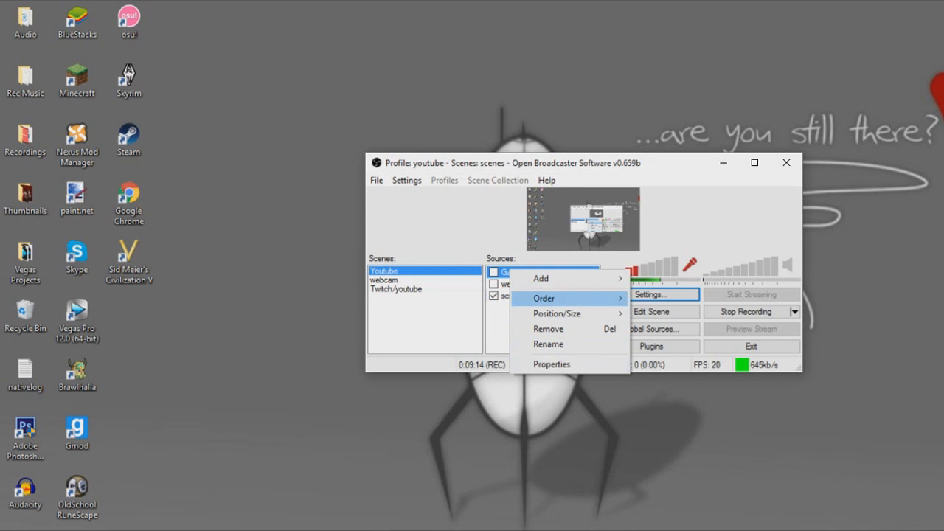
left_click(552, 365)
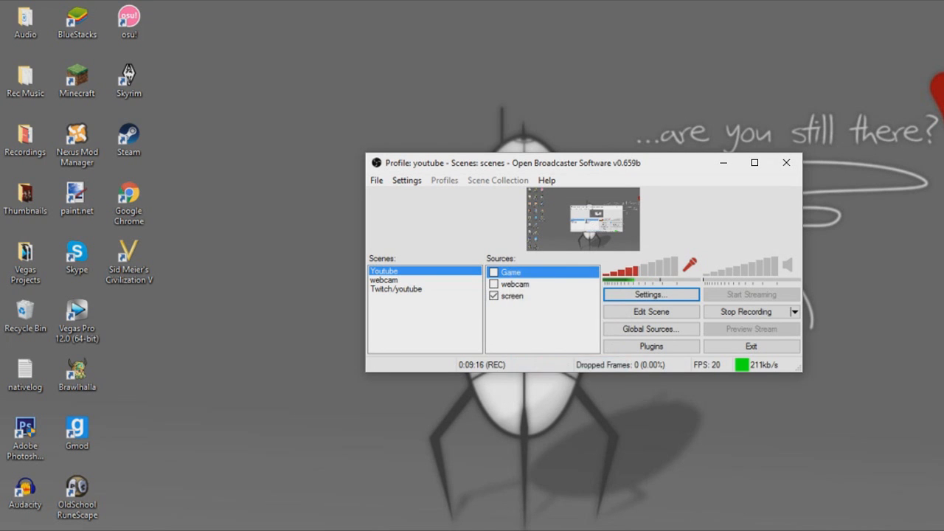
left_click_drag(600, 195, 587, 164)
left_click(638, 208)
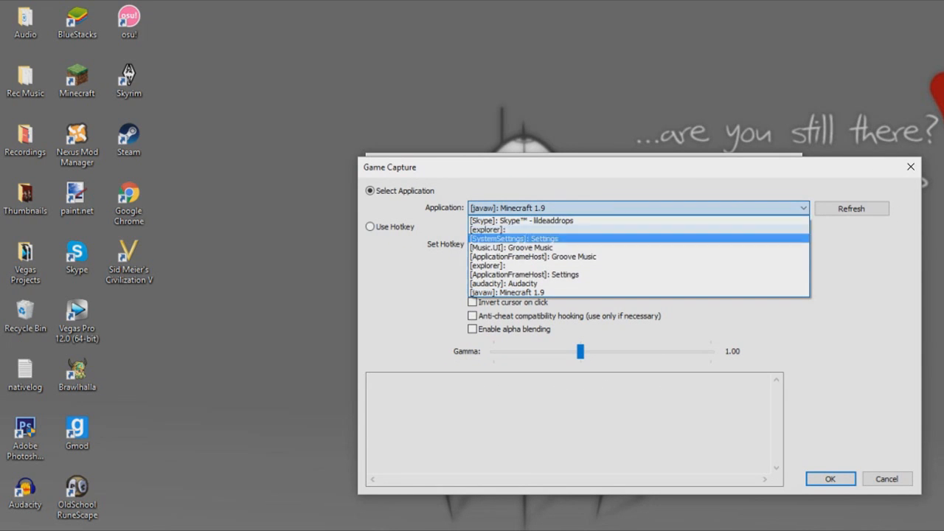
left_click(638, 208)
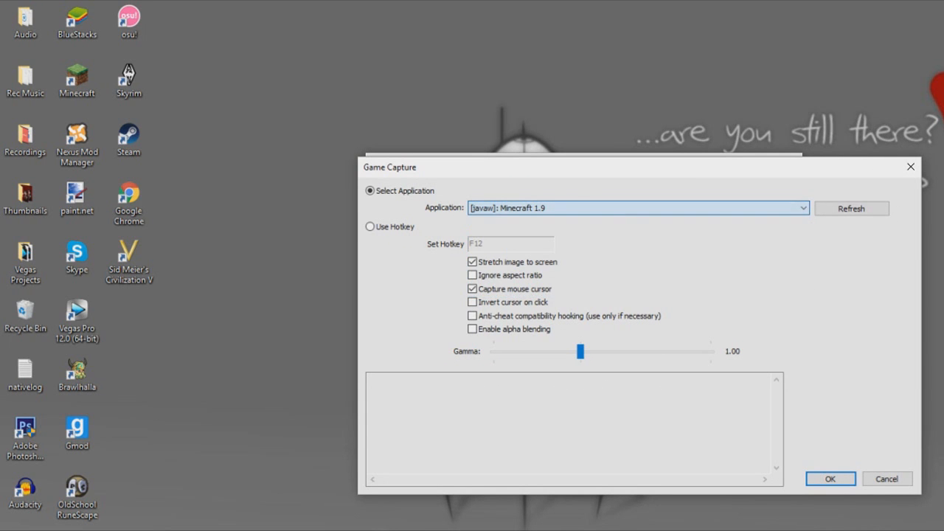
left_click(638, 208)
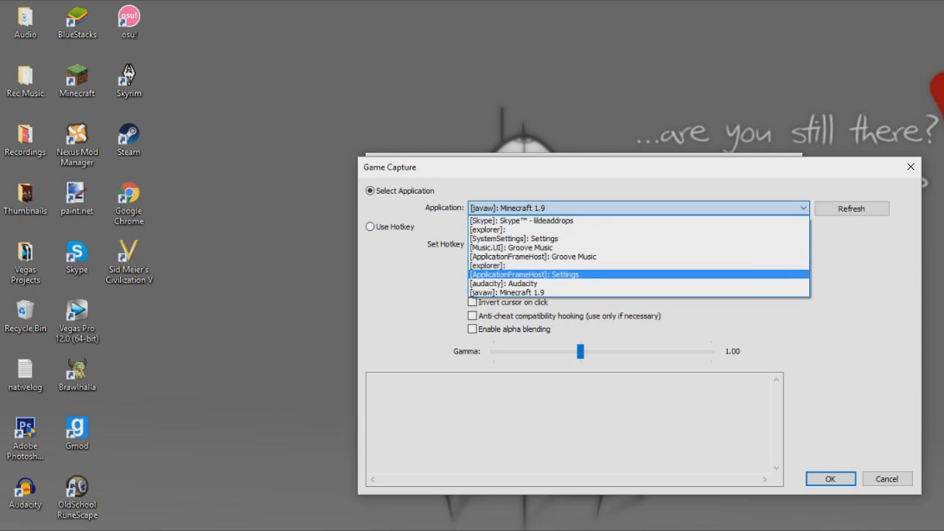
left_click(638, 208)
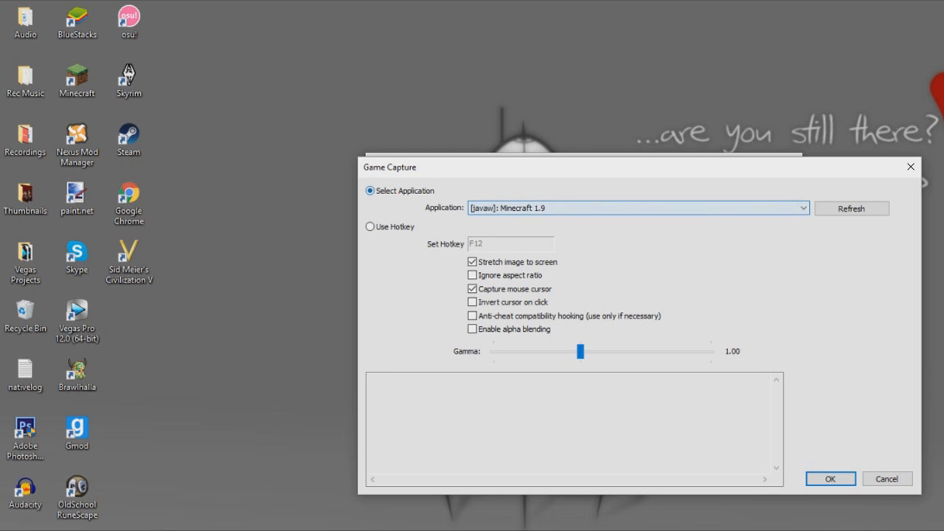
left_click(638, 208)
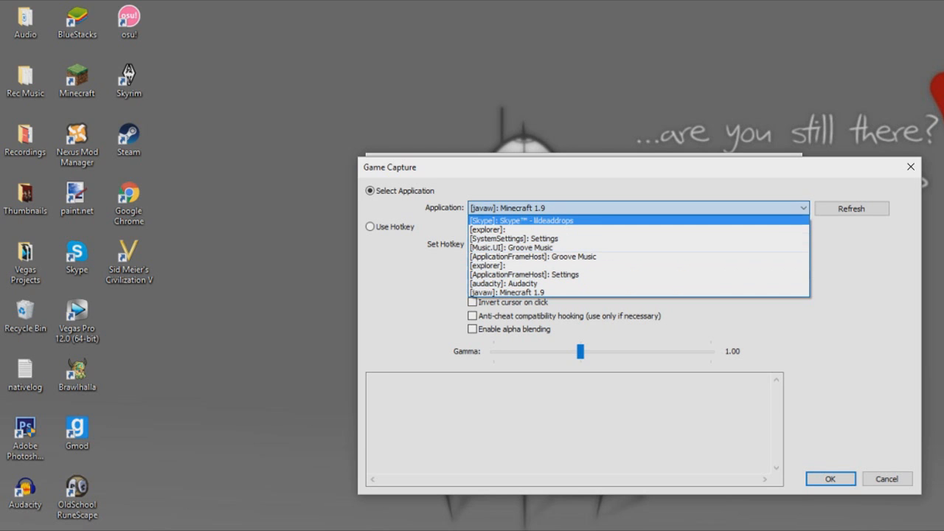
left_click(638, 208)
- Choose [javaw]: Minecraft 1.9 as the application for the Game source to capture and accept the game capture settings
left_click(638, 208)
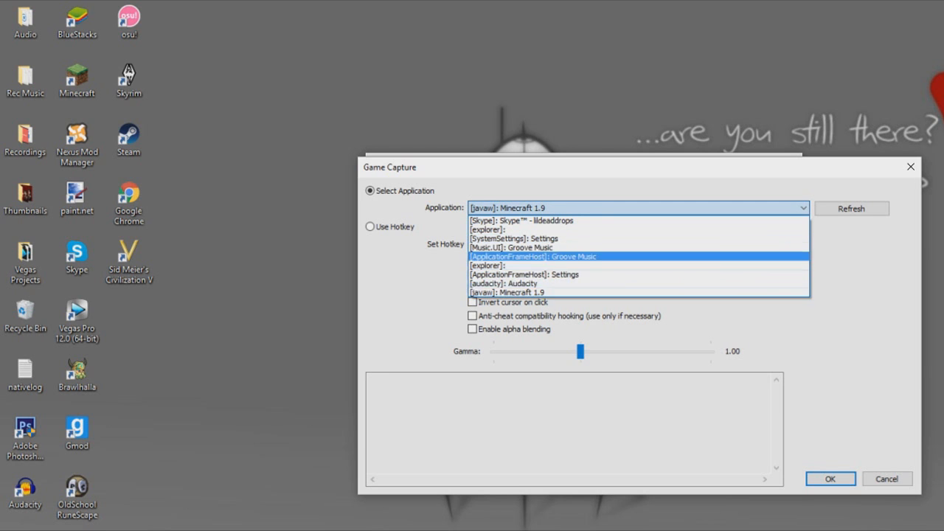
left_click(509, 292)
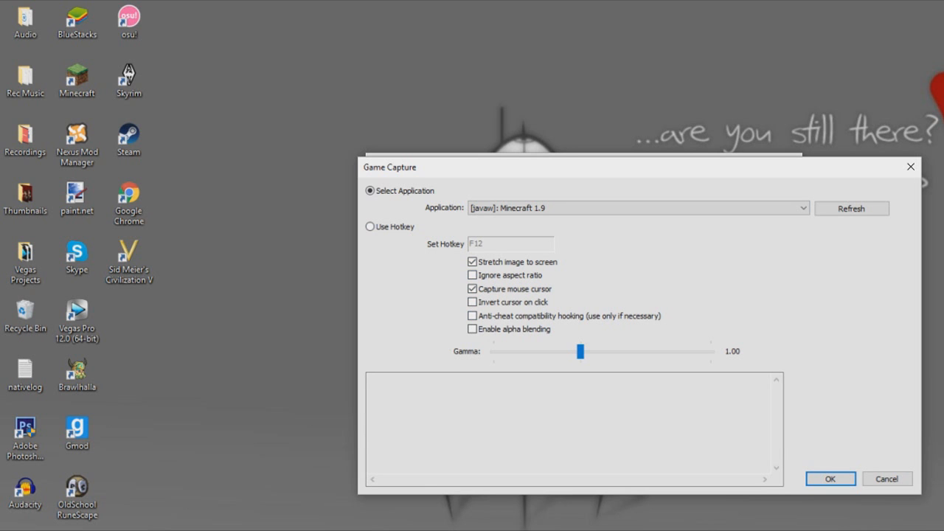
left_click(830, 478)
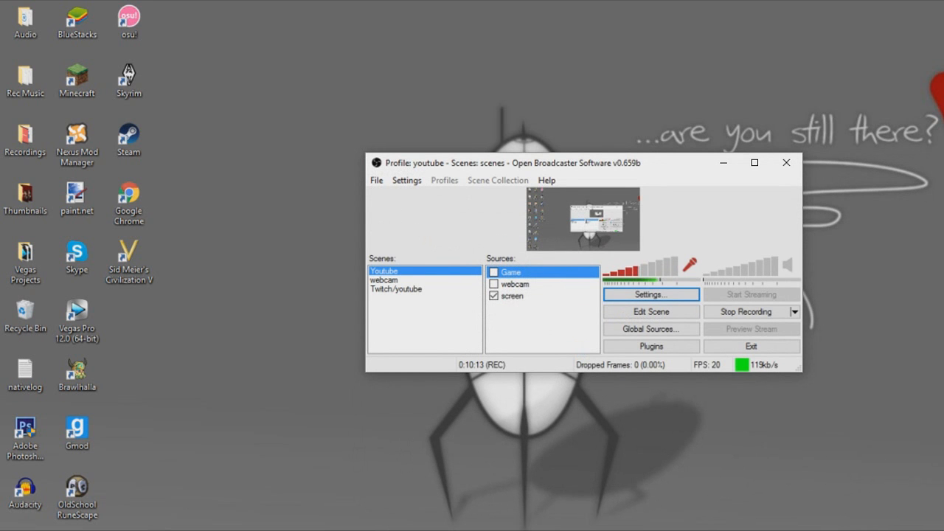
- Review the webcam source's device choices and capture options, leaving them as they are, and close its properties
right_click(512, 284)
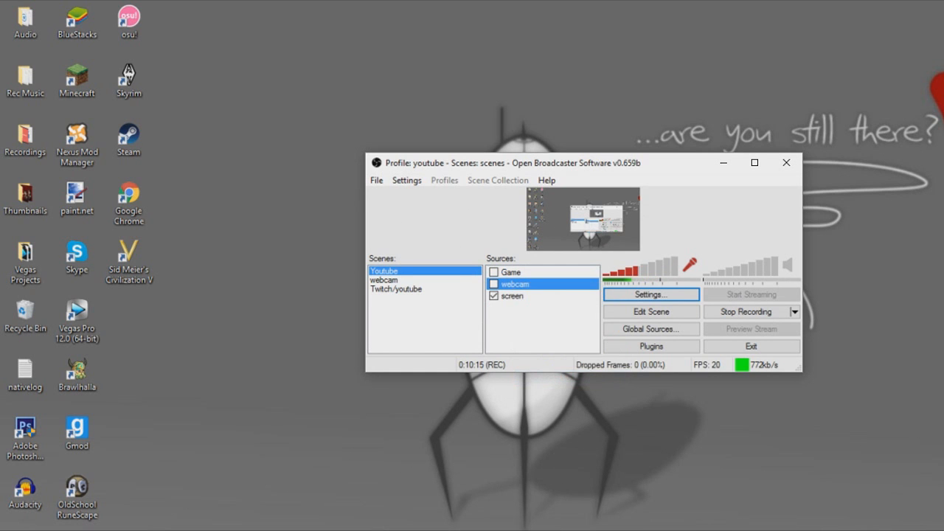
double_click(515, 284)
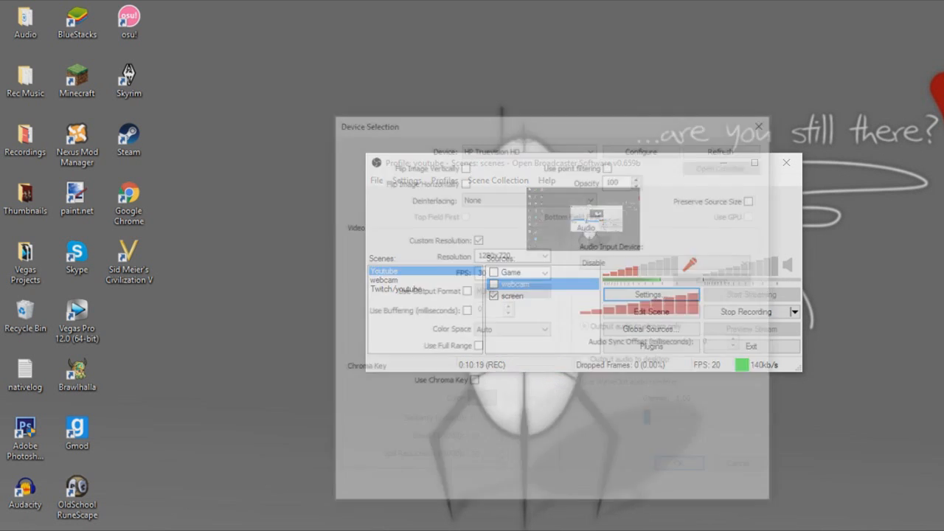
left_click(528, 148)
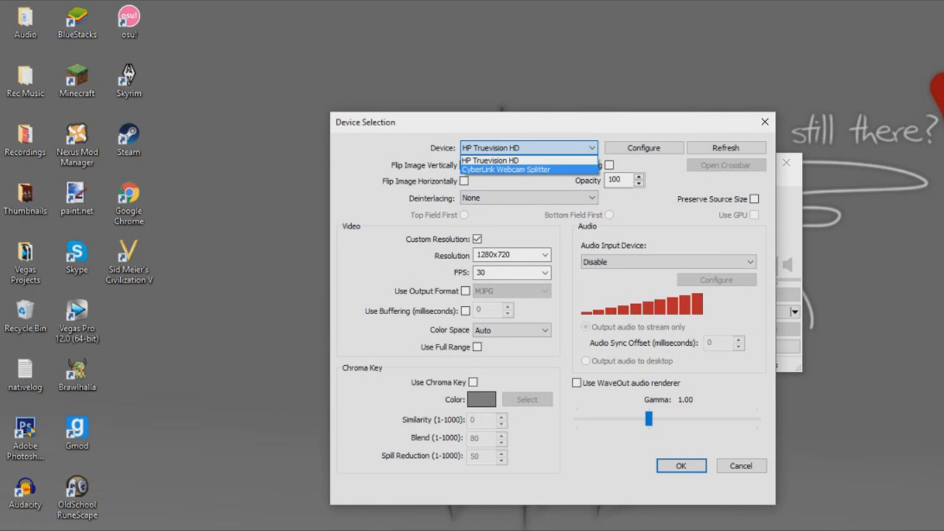
key("Escape")
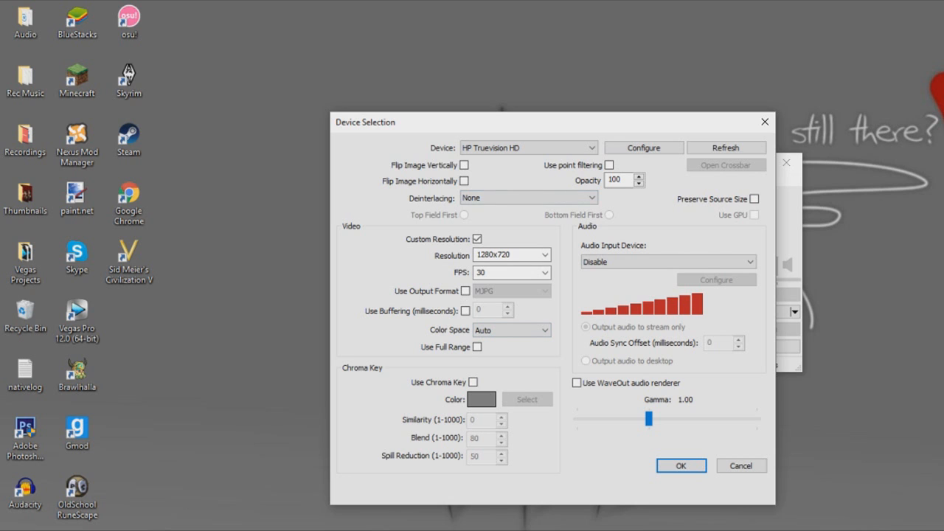
left_click(681, 466)
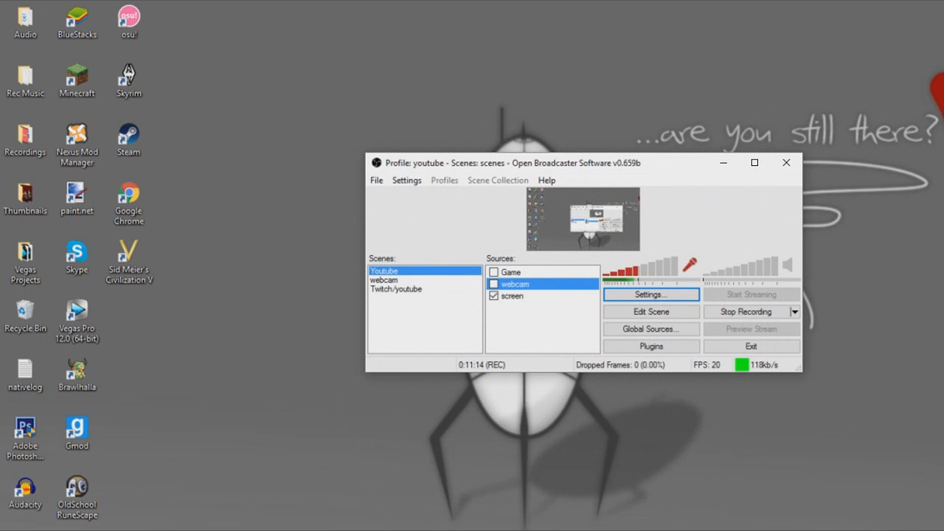